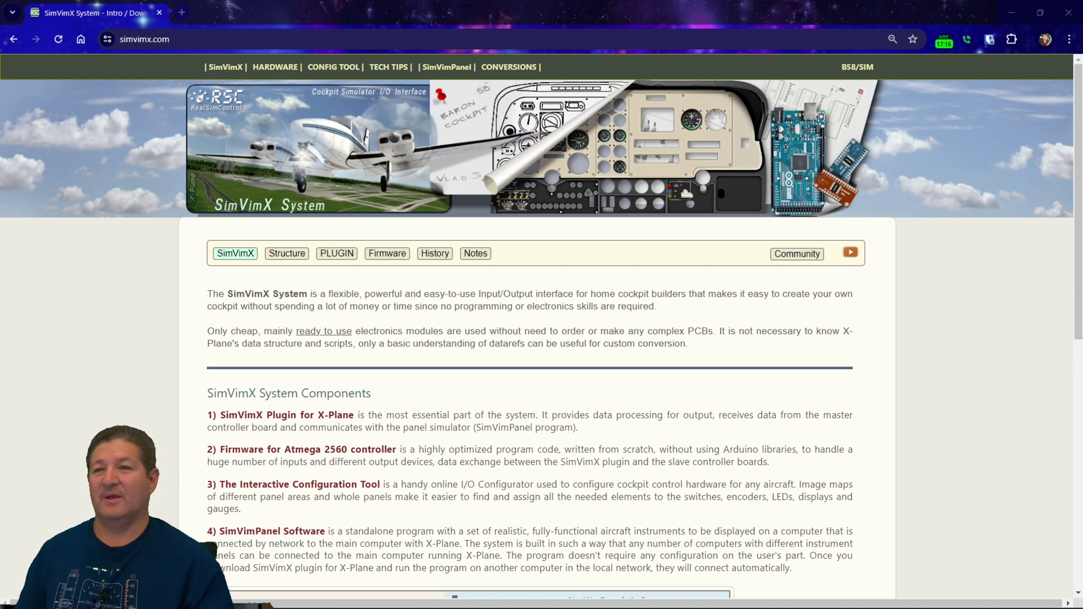
Step: Scroll down to the four system components and the SimVimPanel connection diagram
scroll(659, 419, down, 3)
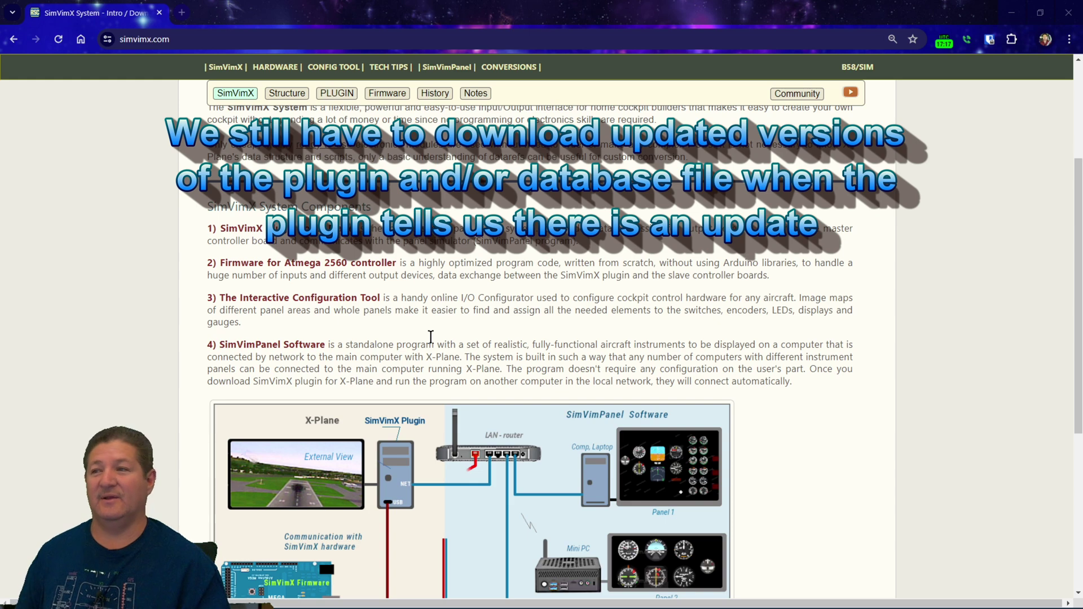
scroll(505, 333, down, 1)
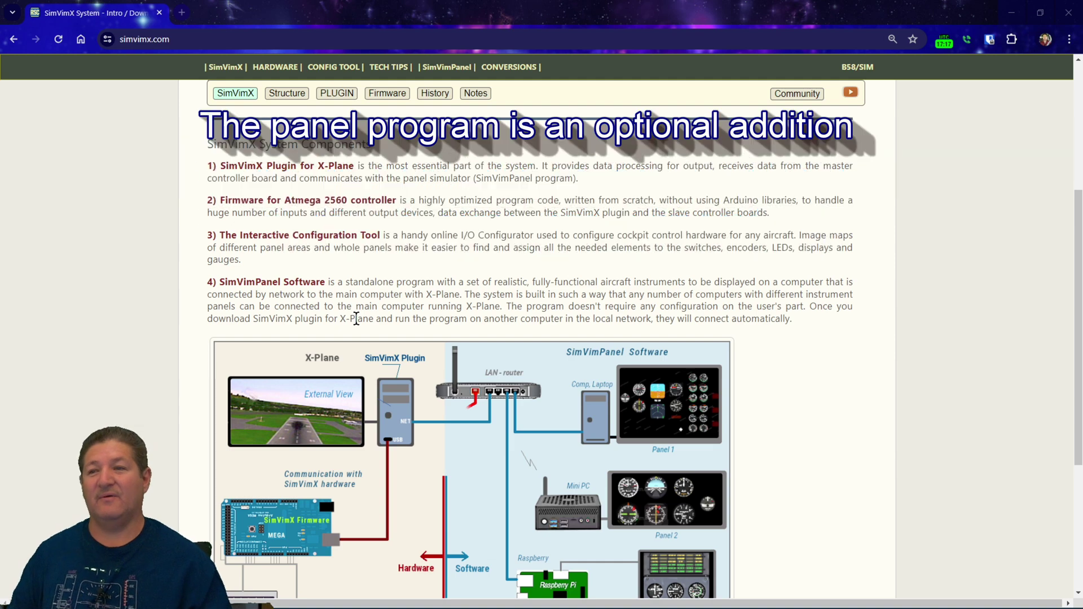
Step: Scroll further down the SimVimX introduction page
scroll(356, 319, down, 1)
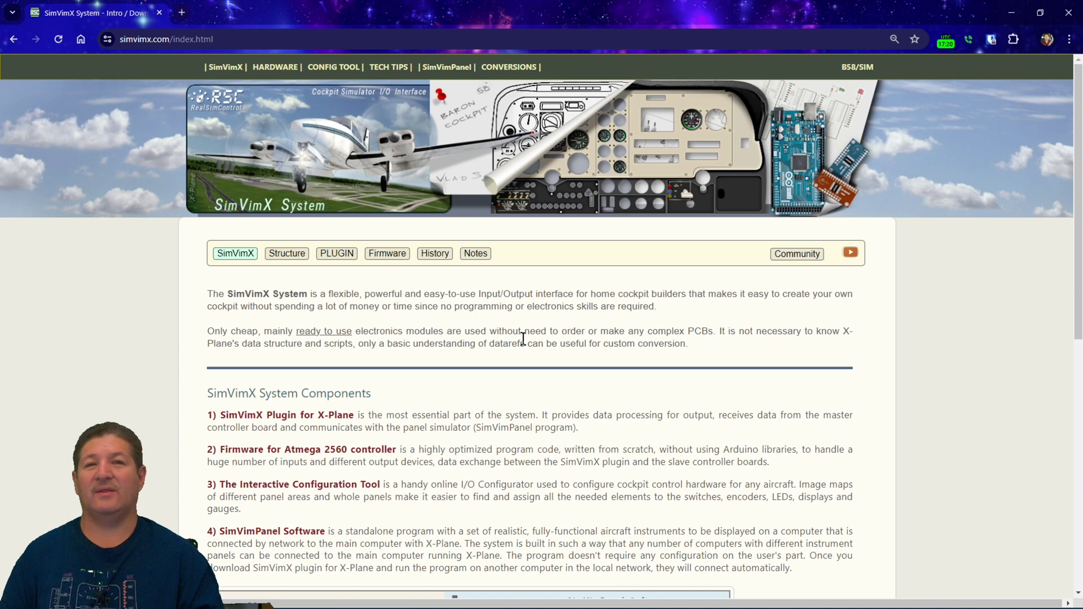
Step: Open the HARDWARE System Structure page, view the architecture diagram enlarged, then close it
mouse_move(275, 67)
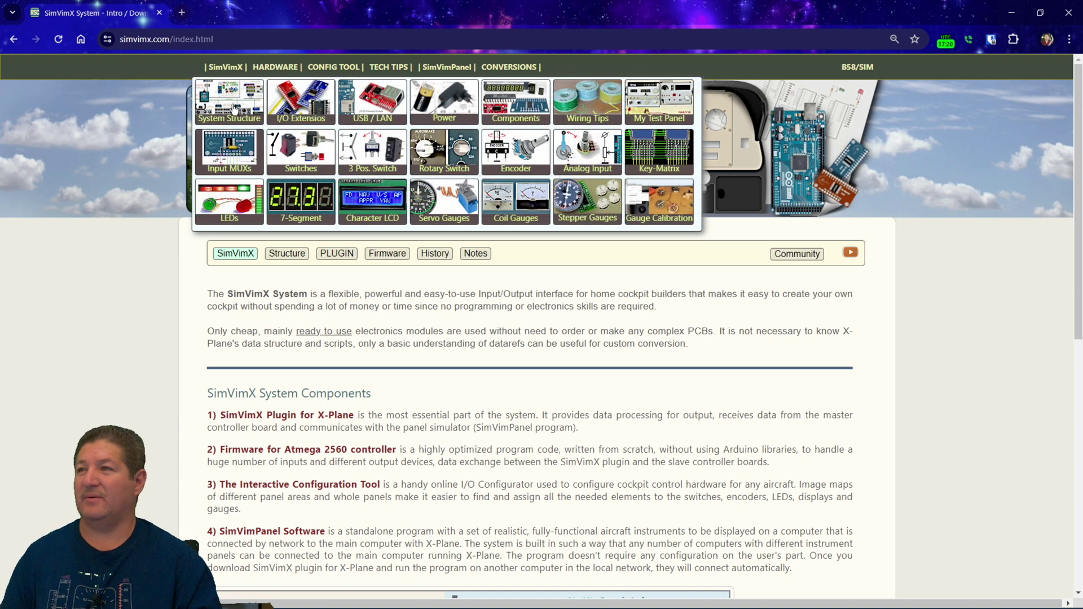
click(235, 108)
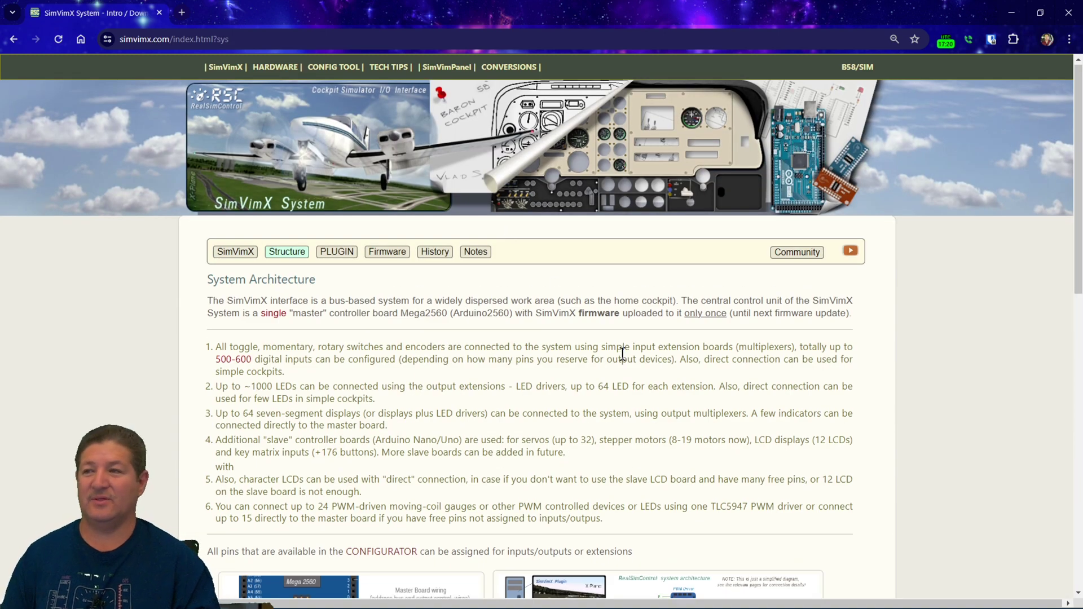
scroll(622, 353, down, 5)
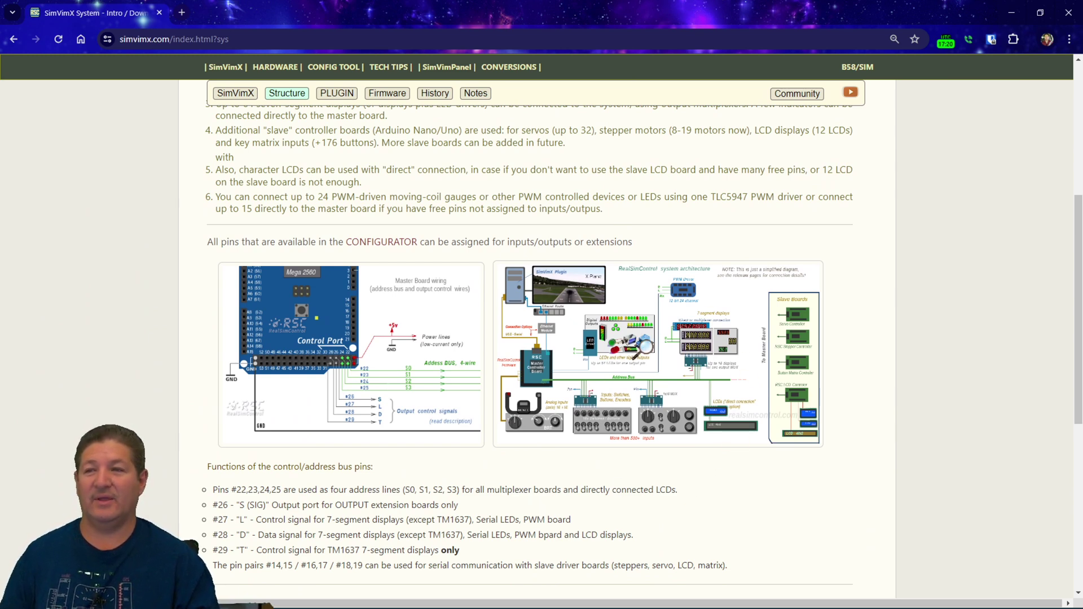
click(634, 346)
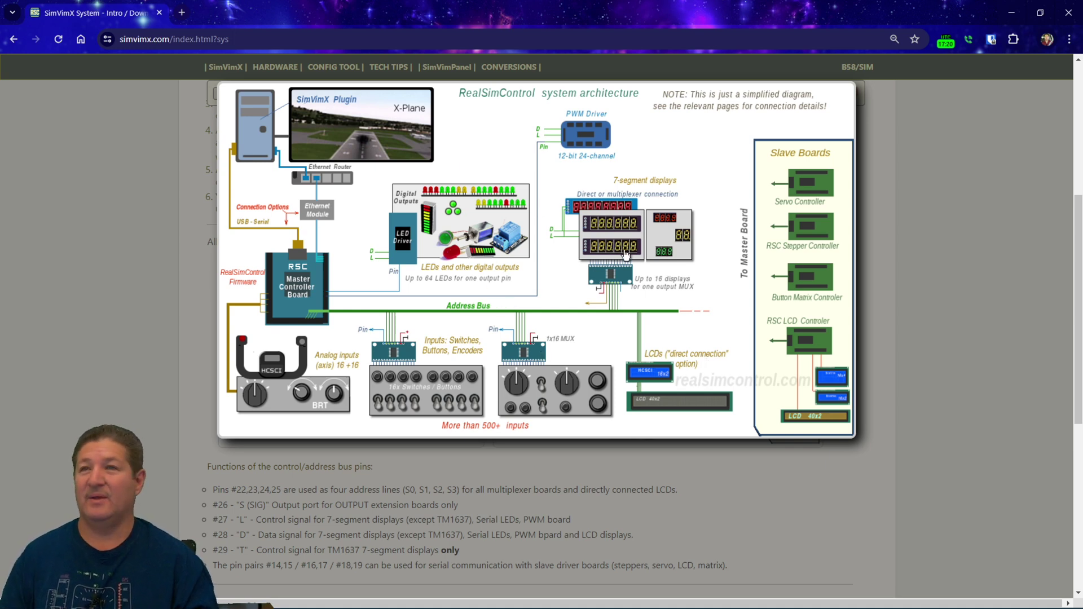
click(683, 334)
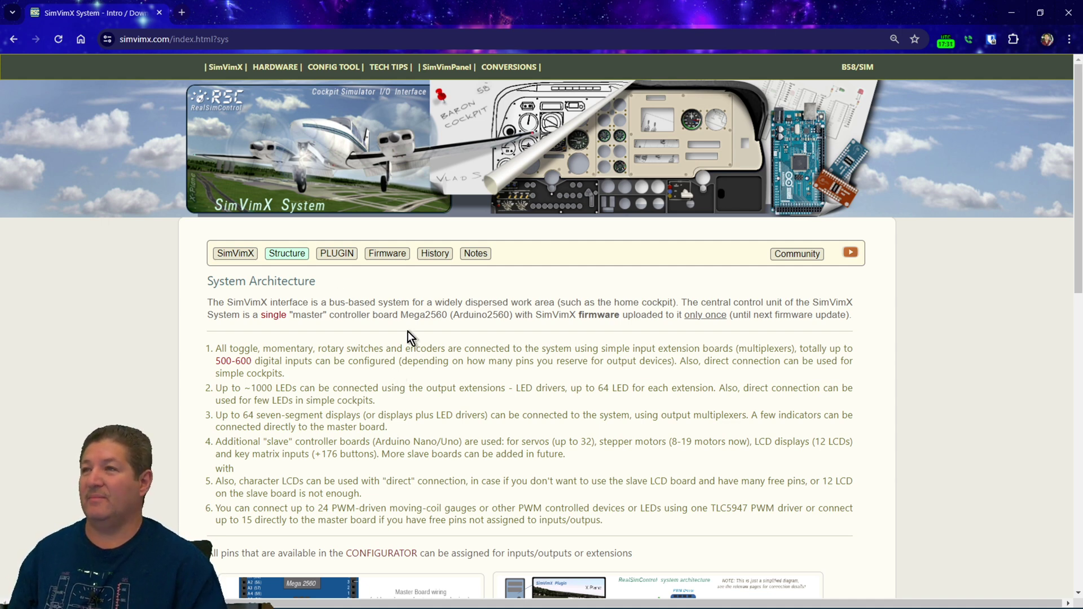
Step: Download the SimVimX Plugin v2.21a archive into D:\Temp Downloads
click(340, 256)
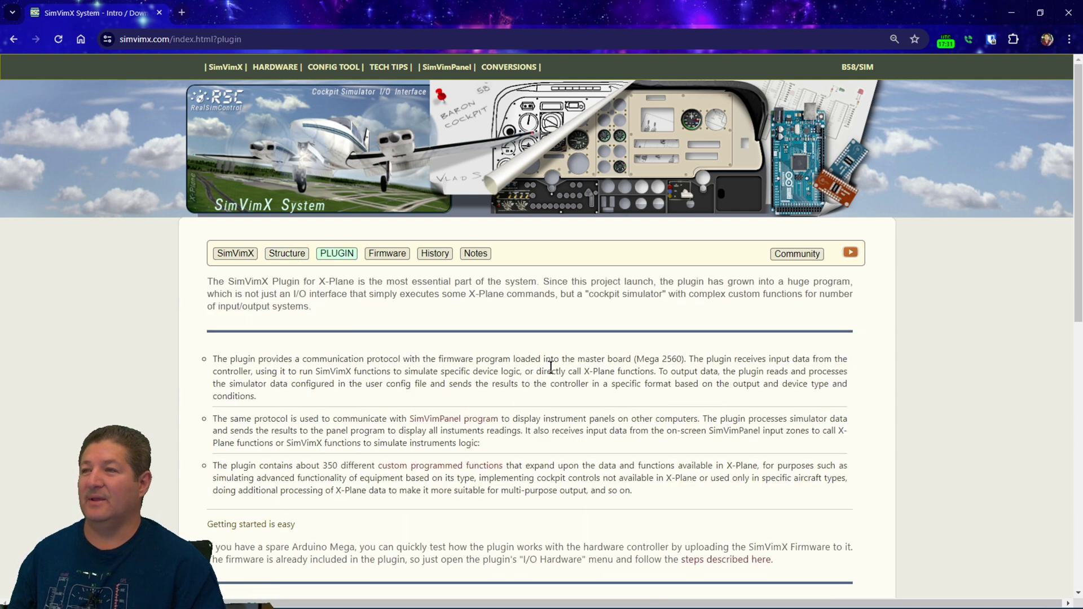
scroll(550, 366, down, 10)
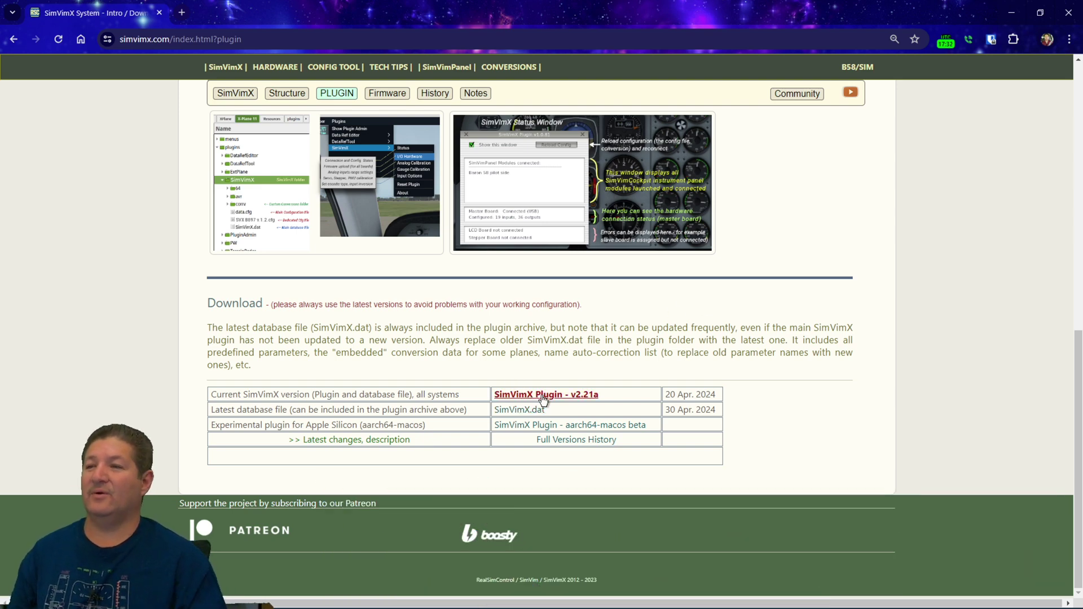
click(542, 395)
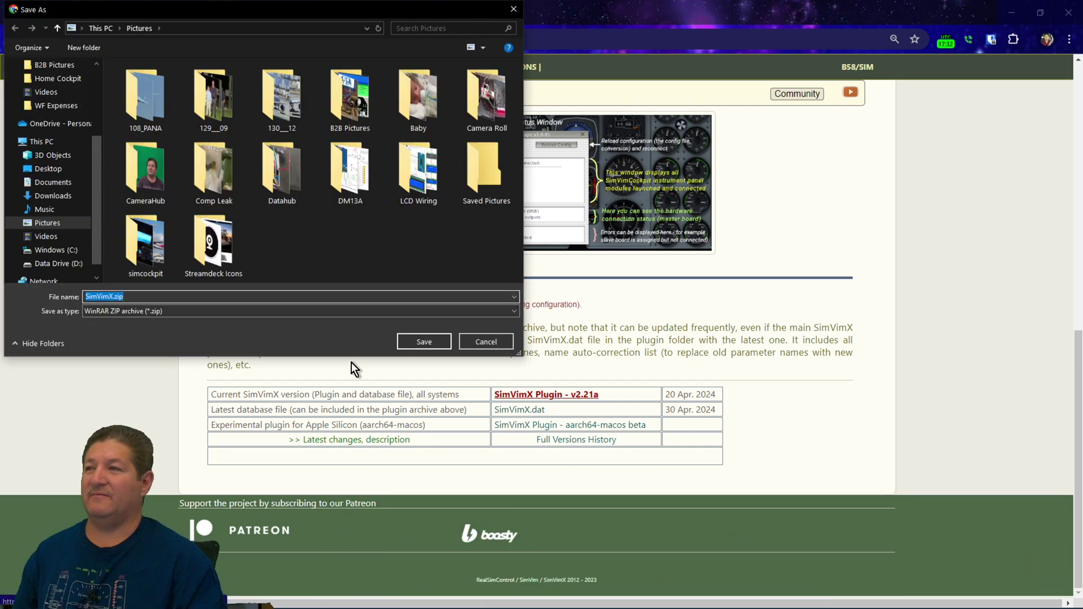
click(49, 144)
double_click(322, 242)
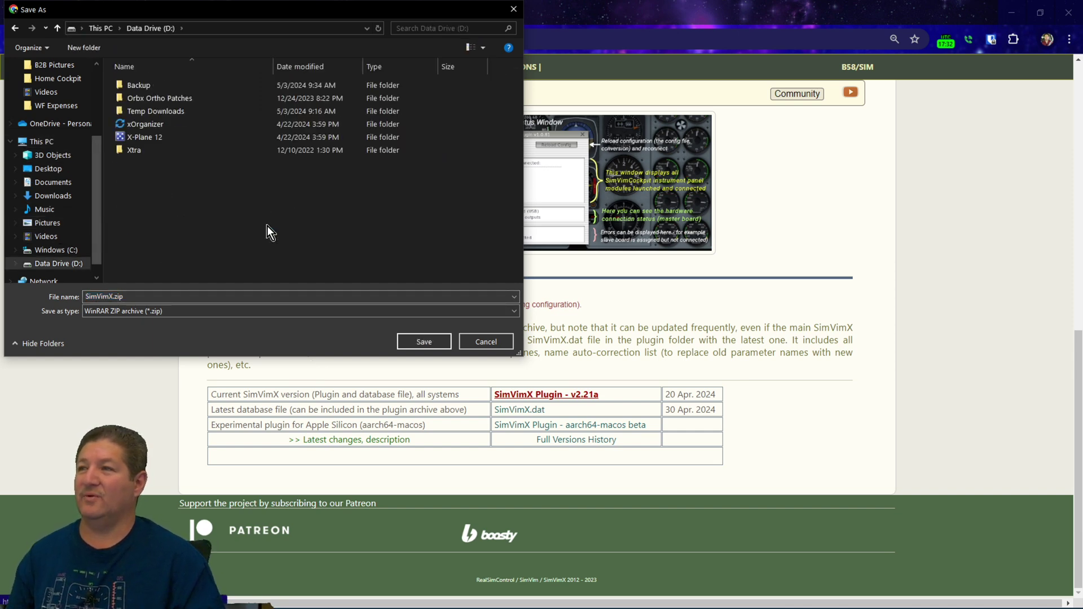
click(144, 112)
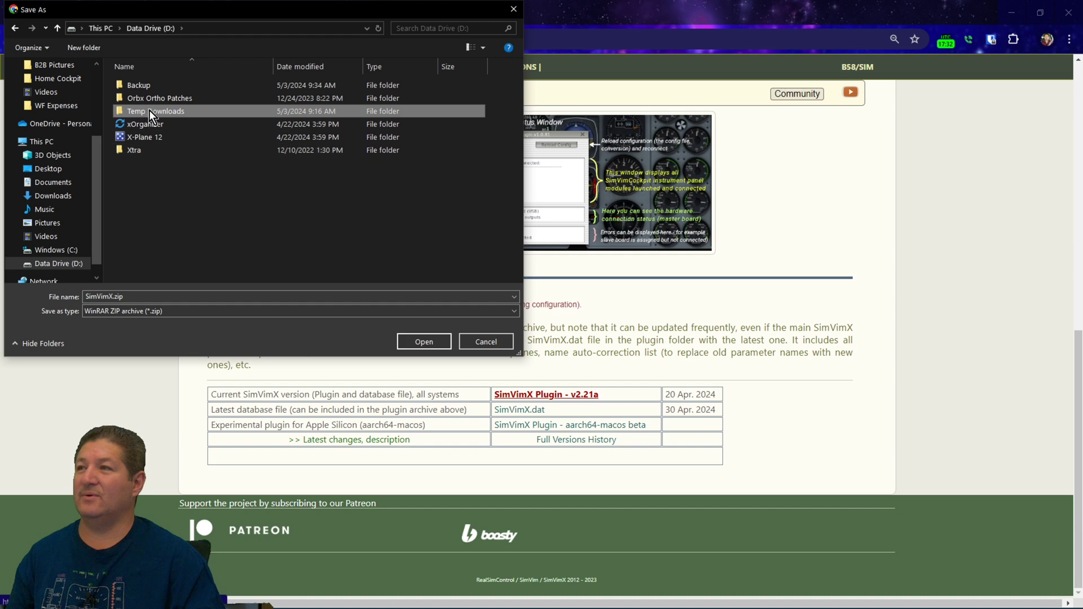
double_click(142, 114)
click(437, 344)
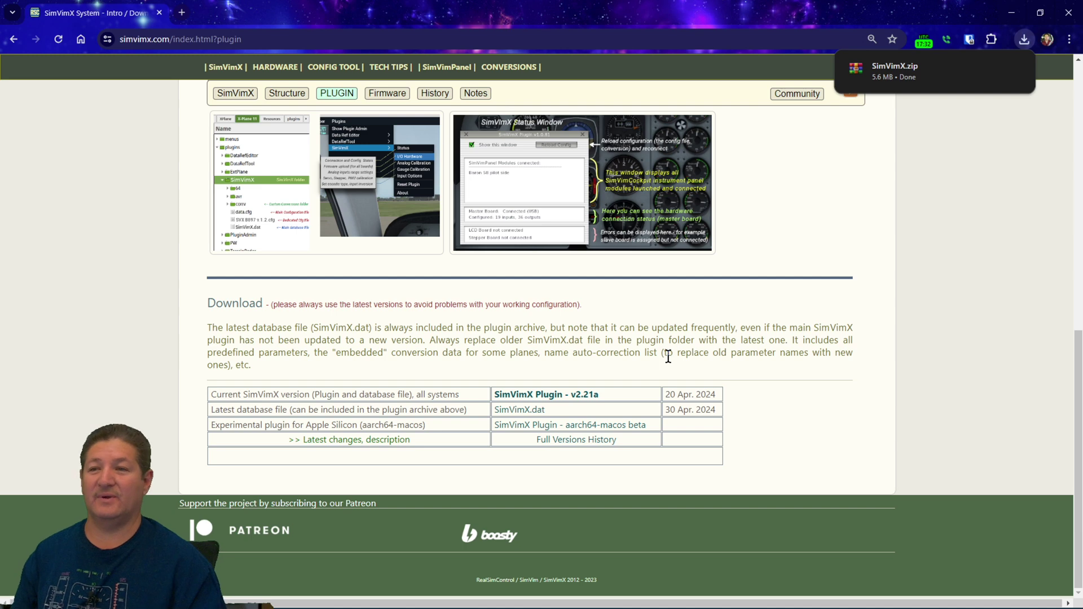
Step: Save the latest SimVimX.dat database into Temp Downloads and show recent downloads
click(535, 410)
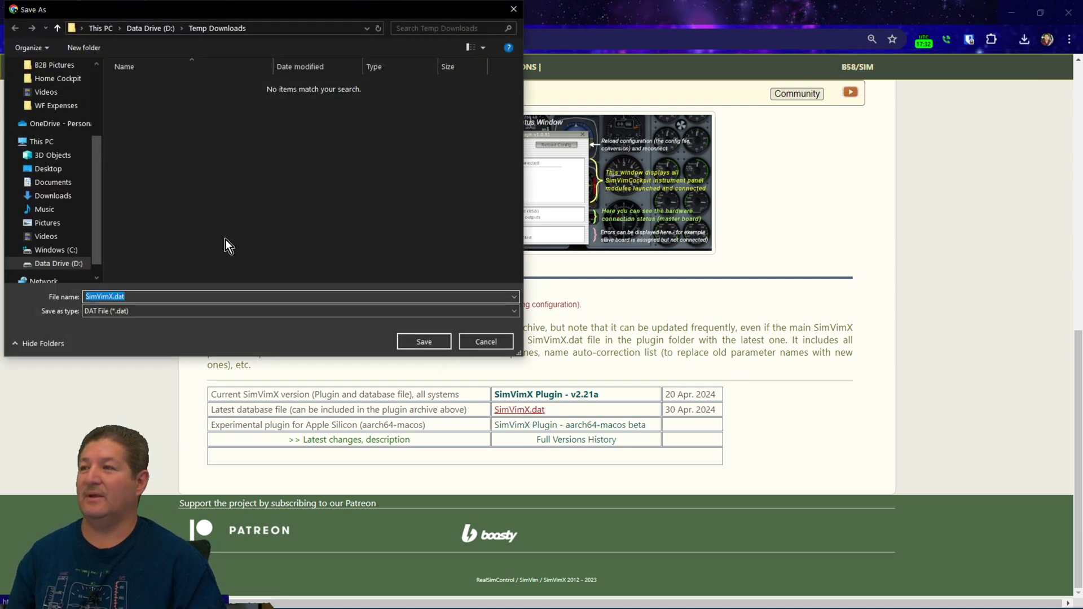
click(420, 340)
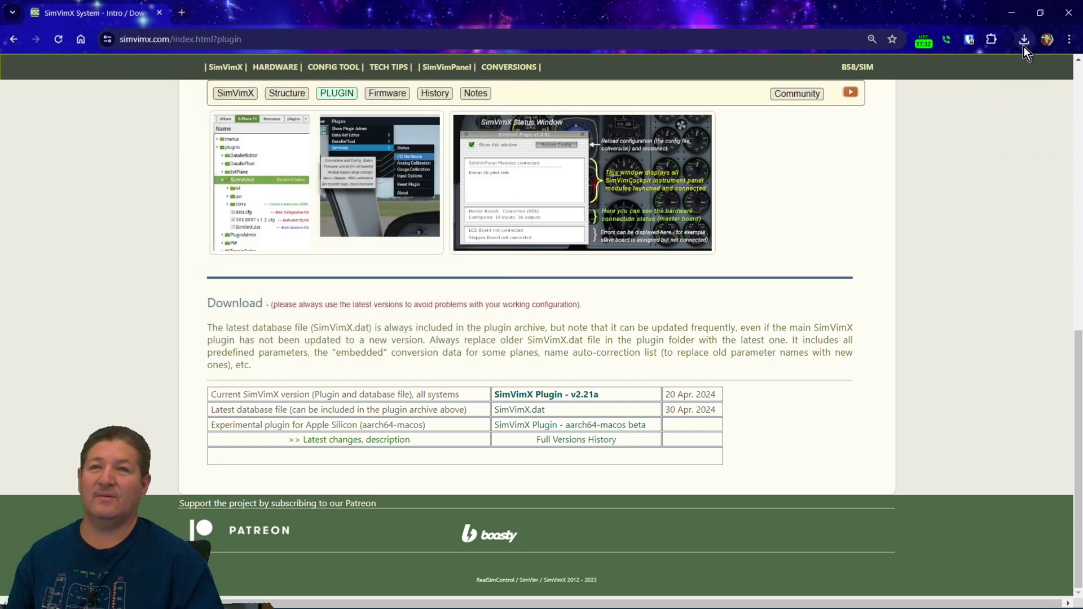
click(1025, 44)
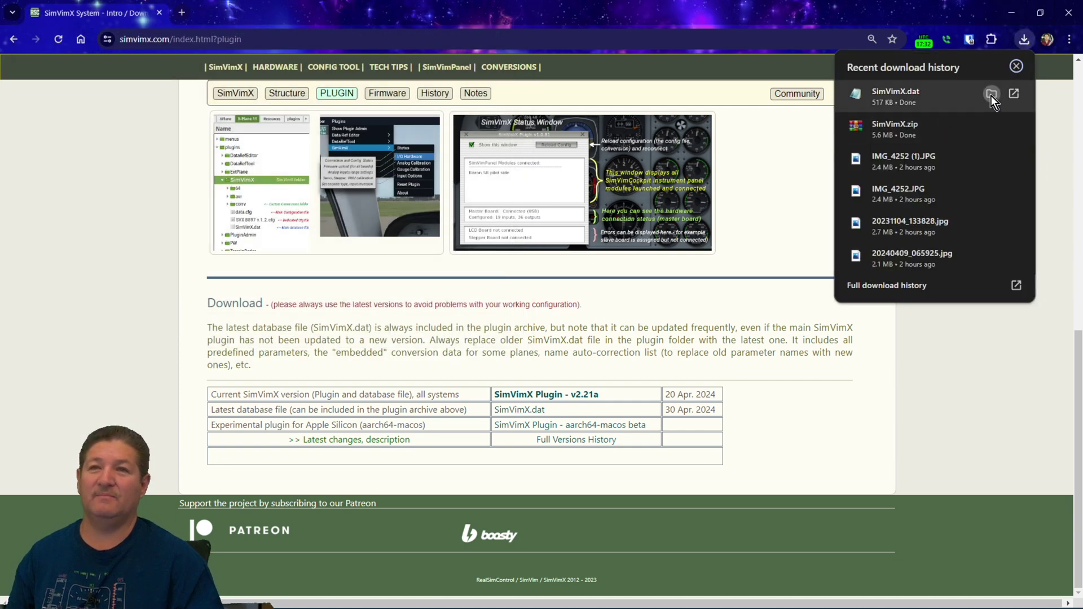
Step: Extract SimVimX.zip into a SimVimX folder, then delete the zip to the Recycle Bin
click(990, 94)
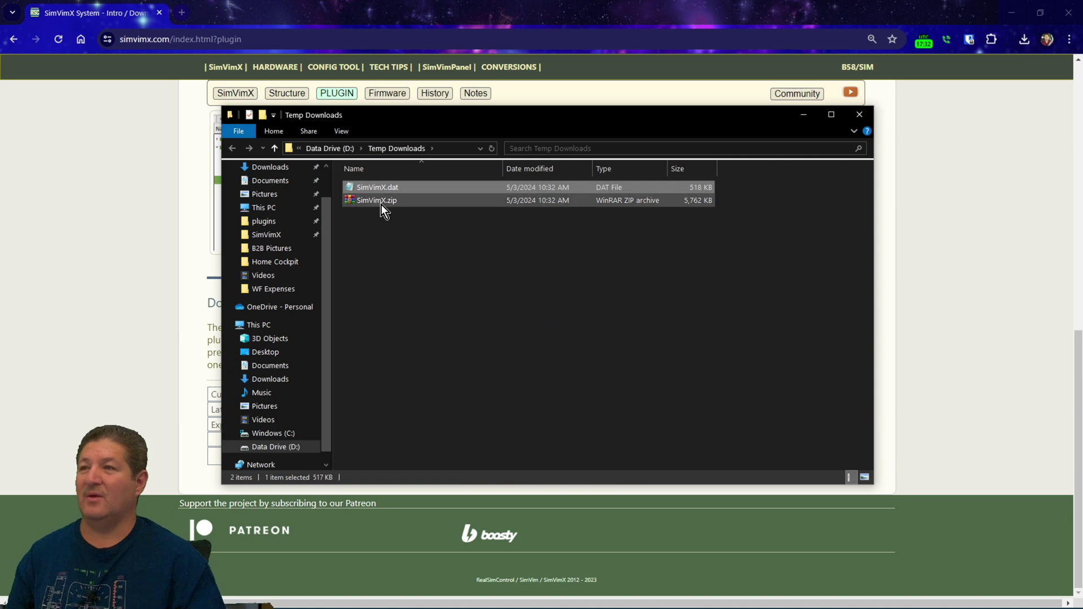
right_click(382, 204)
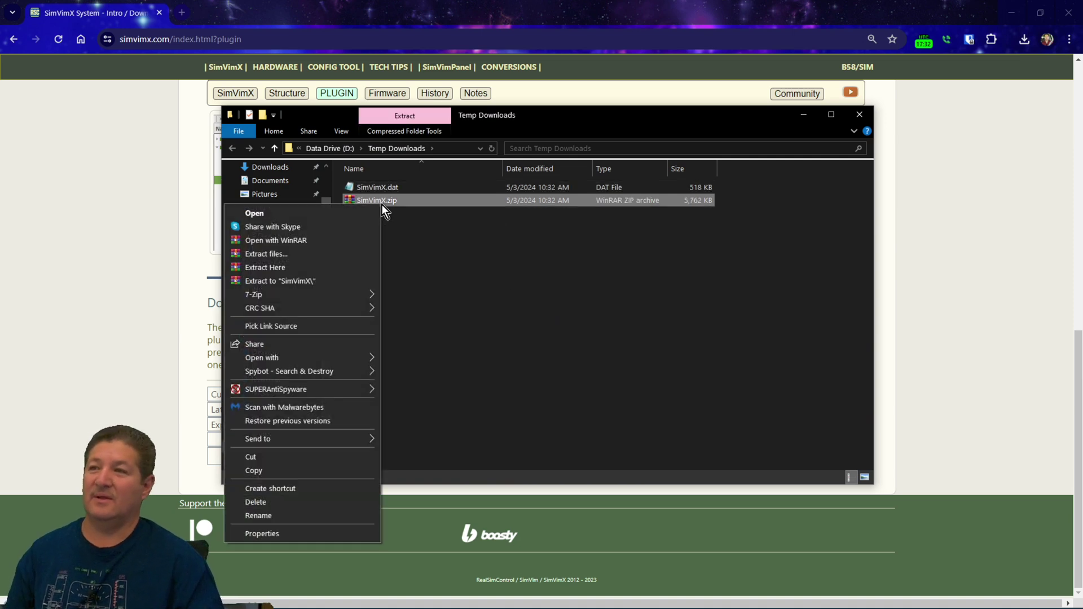
click(315, 281)
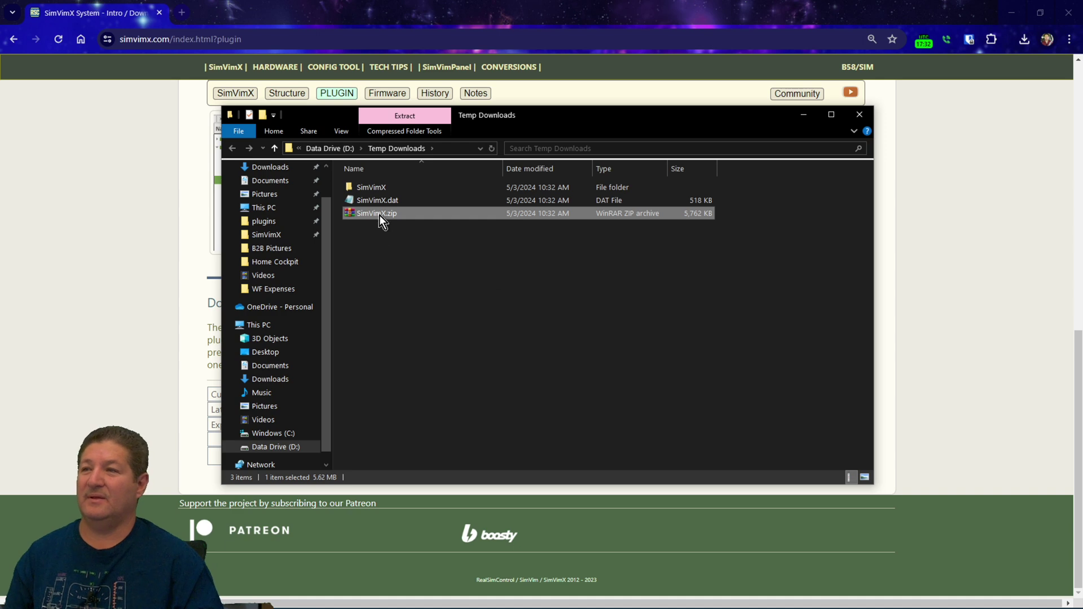
right_click(379, 215)
click(281, 514)
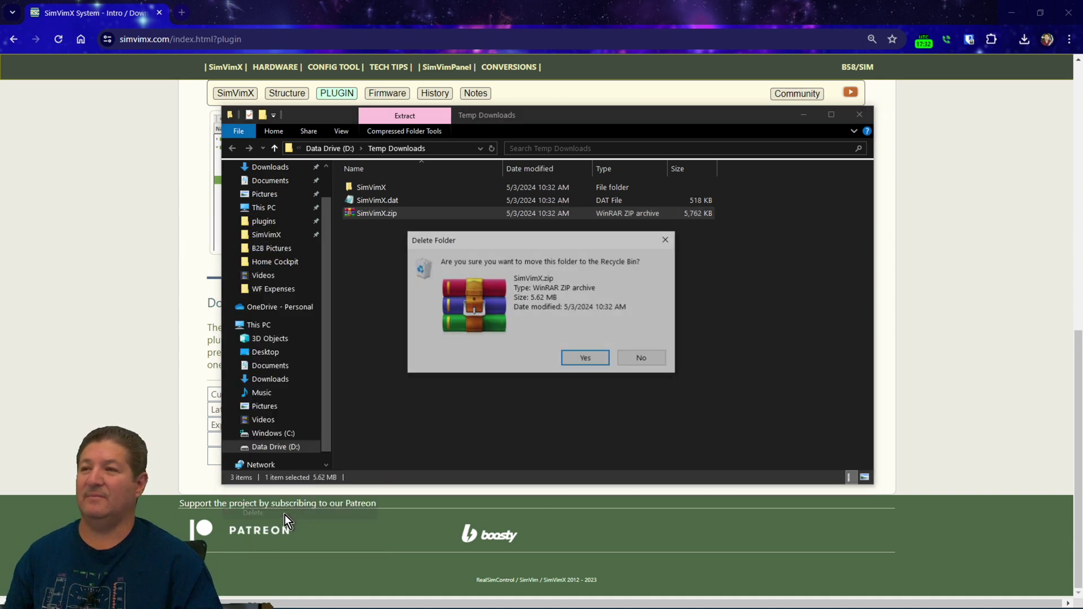
click(583, 358)
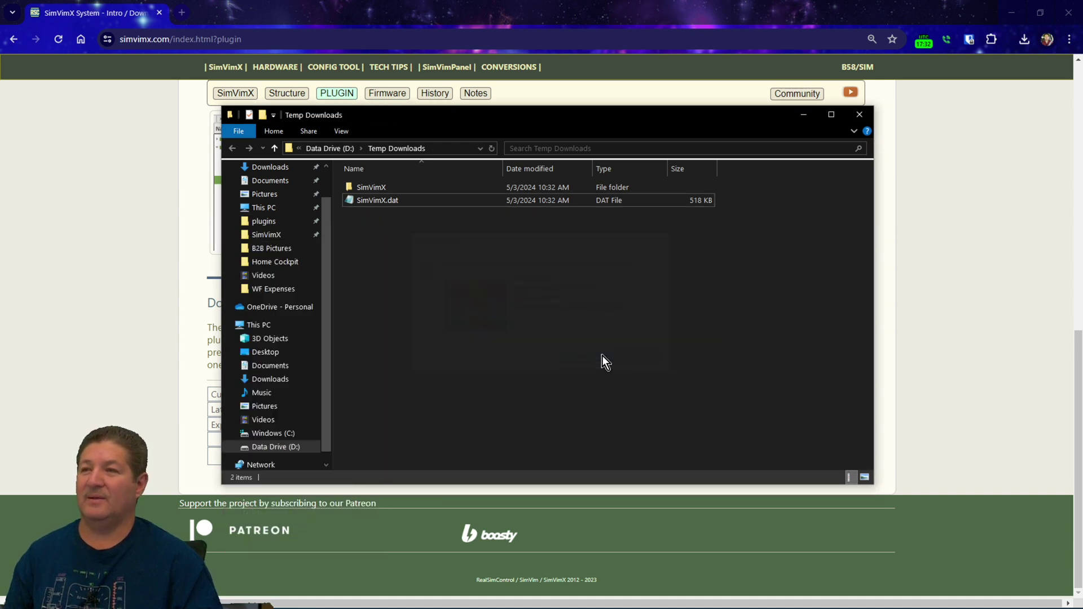
Step: Inspect the extracted SimVimX\SimVimX folder and its conv subfolder, then return
double_click(370, 187)
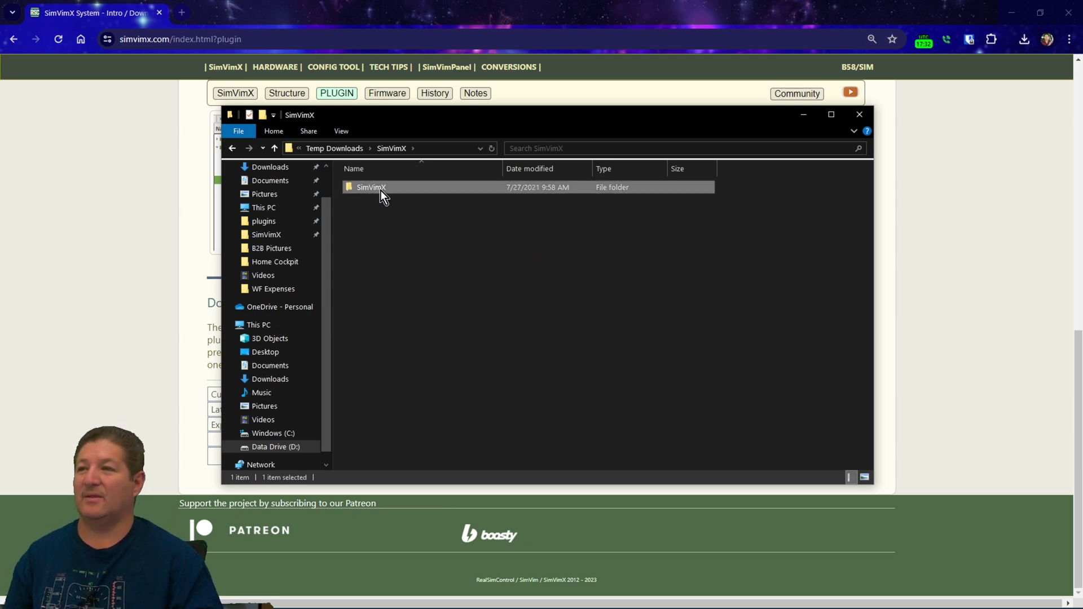
double_click(381, 190)
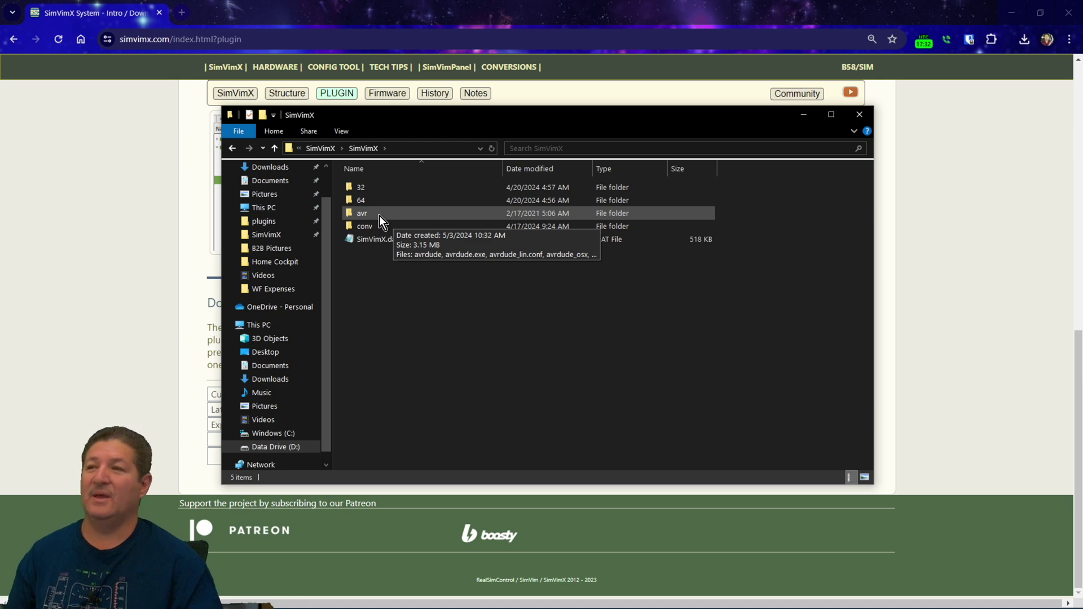
double_click(395, 229)
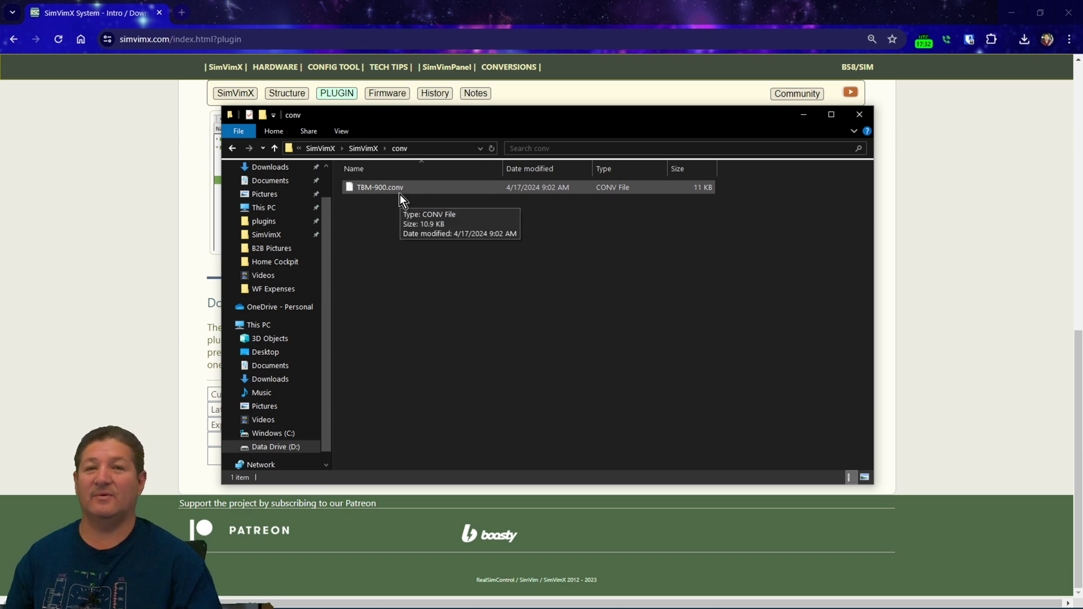
click(230, 148)
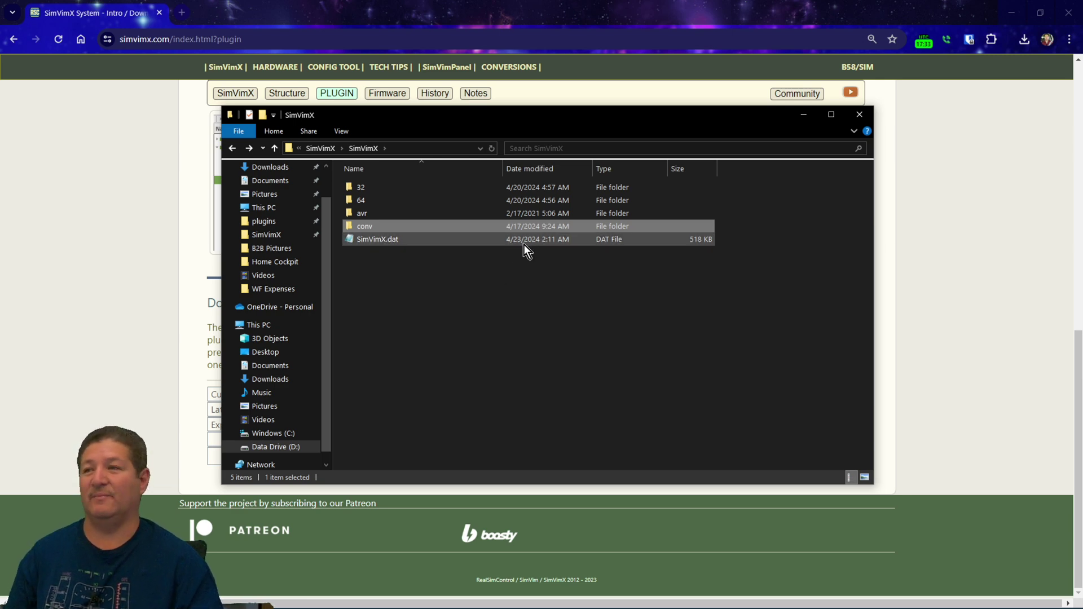
click(232, 148)
Step: Move the new SimVimX.dat into SimVimX\SimVimX, replacing the older file
click(232, 149)
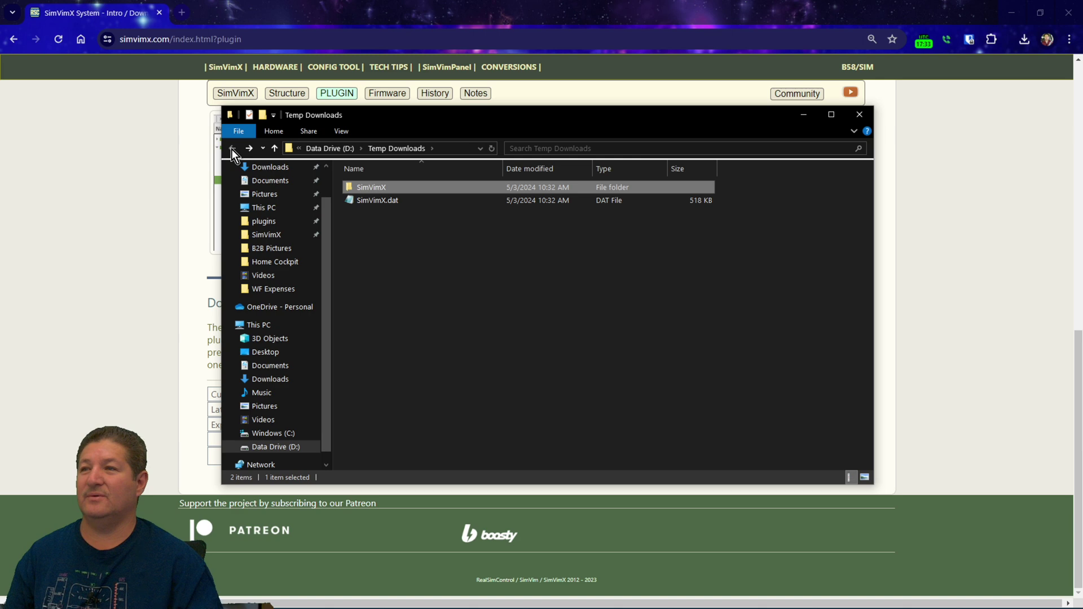
right_click(368, 202)
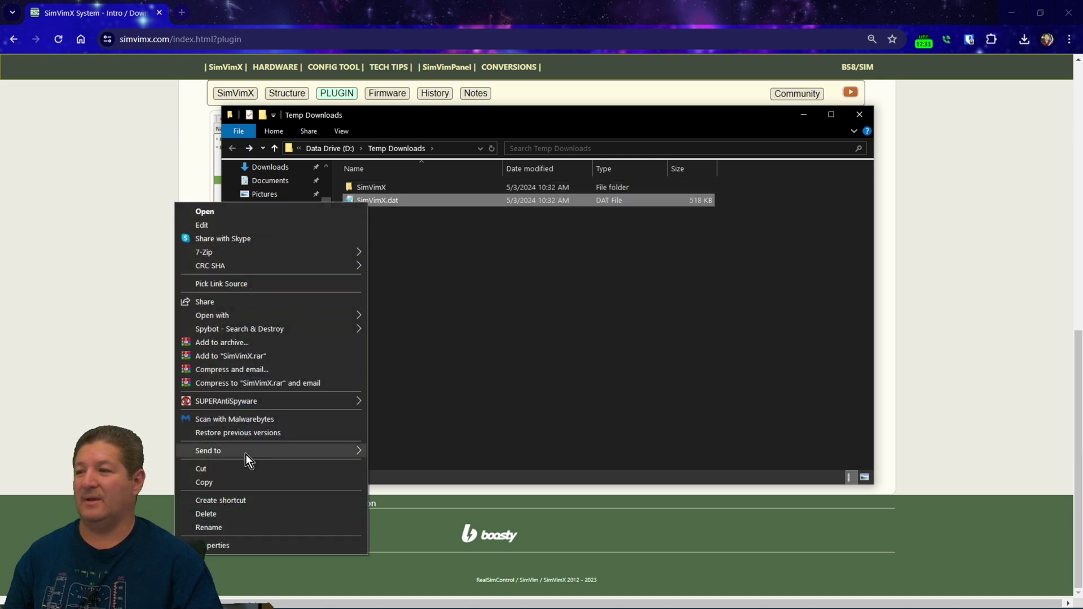
click(232, 472)
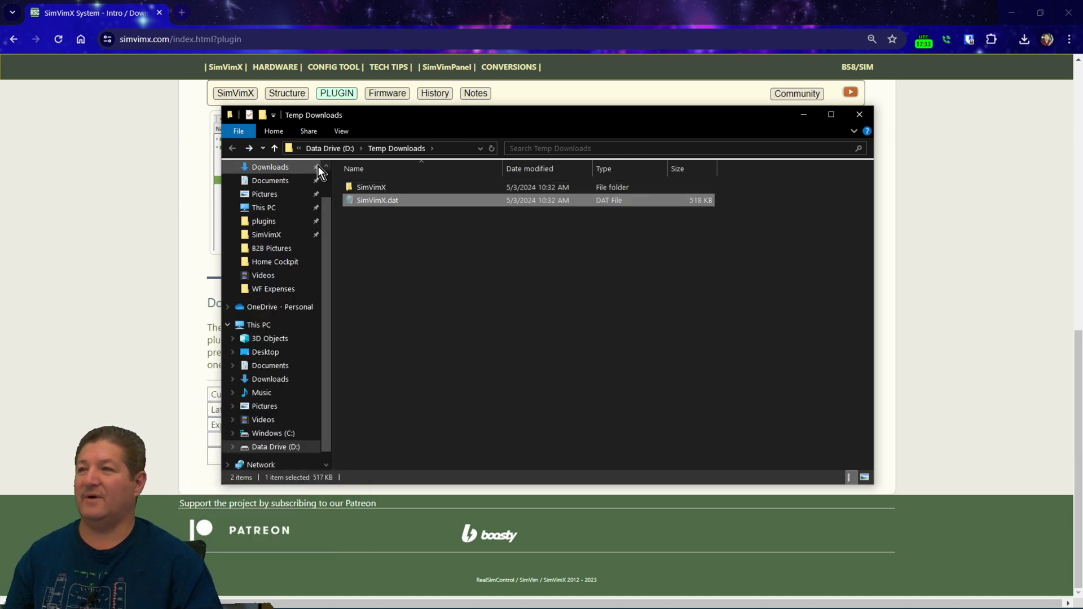
double_click(365, 191)
click(368, 192)
double_click(368, 192)
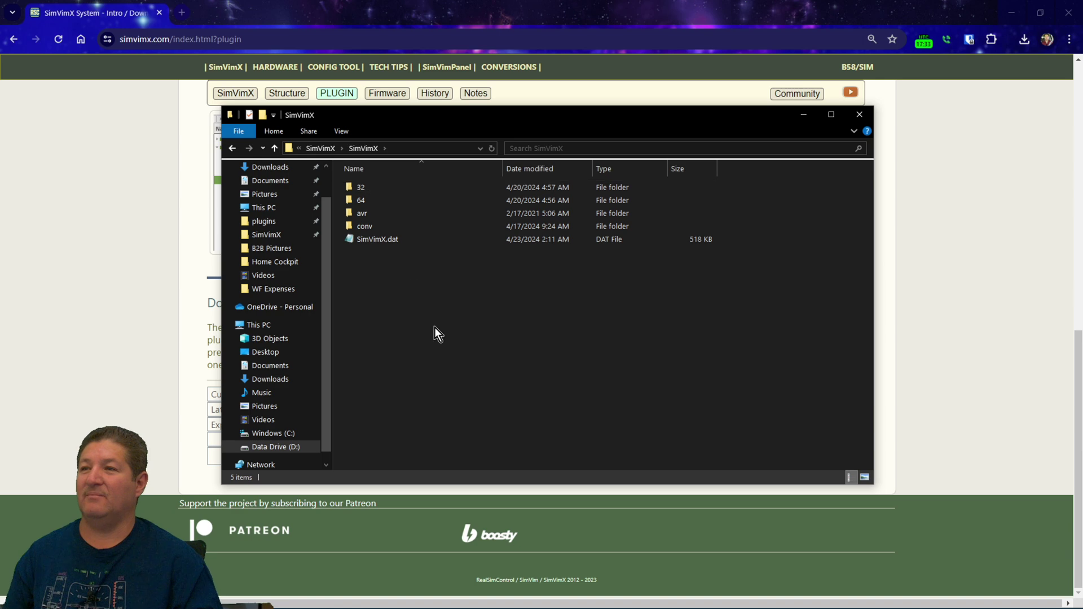
right_click(433, 327)
click(351, 414)
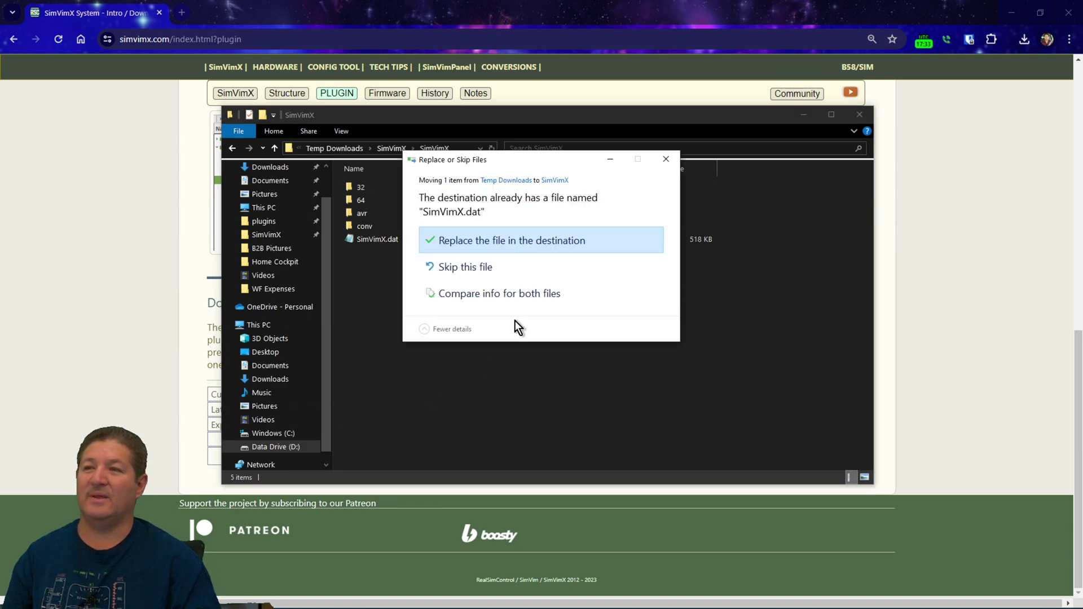
click(482, 239)
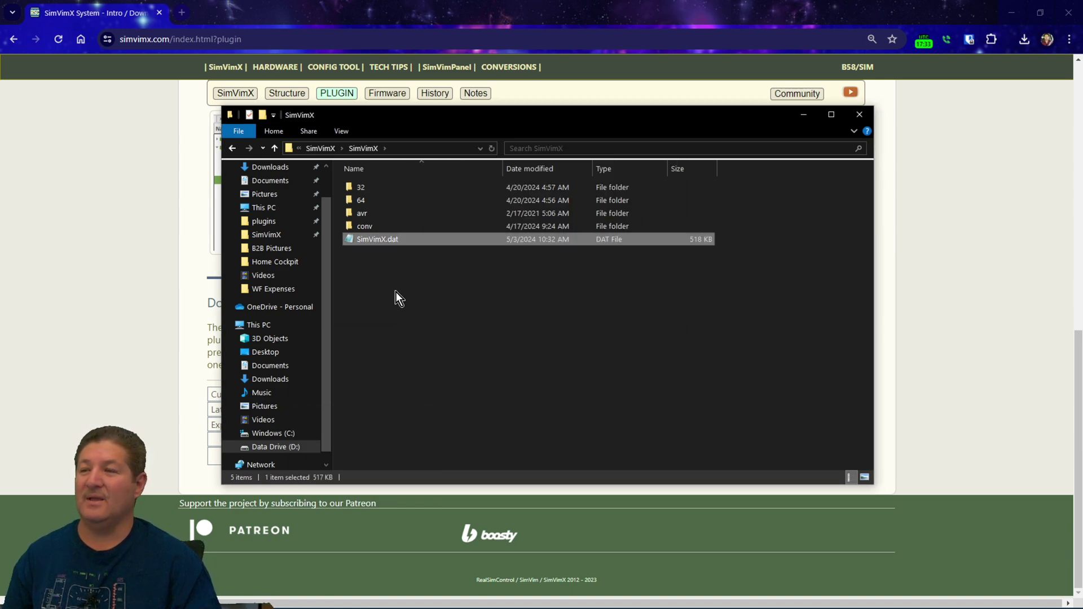
Step: Copy the inner SimVimX plugin folder and go to the Desktop
click(231, 148)
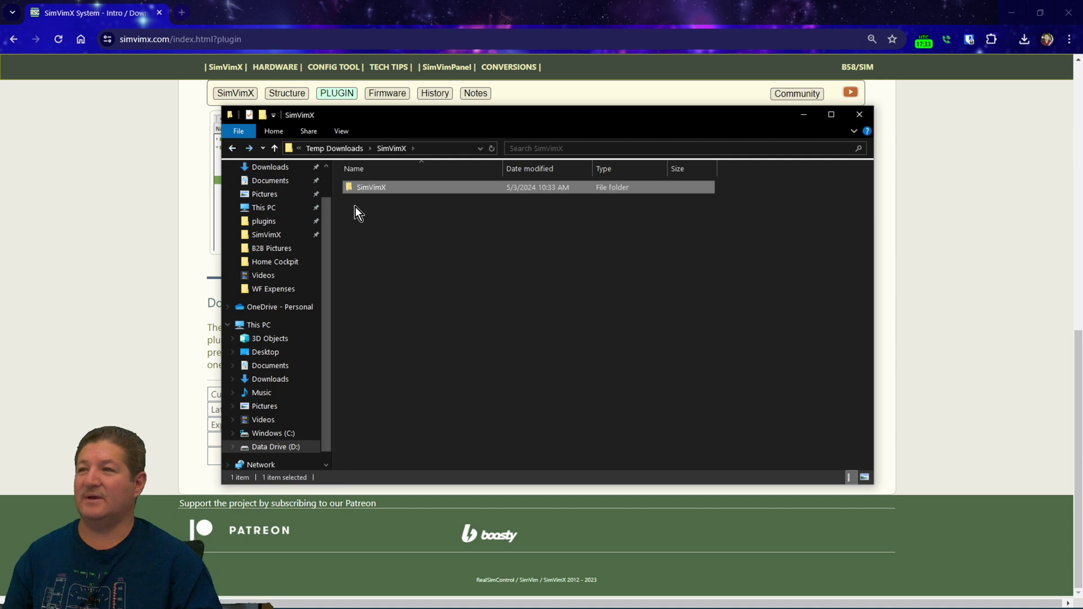
right_click(371, 188)
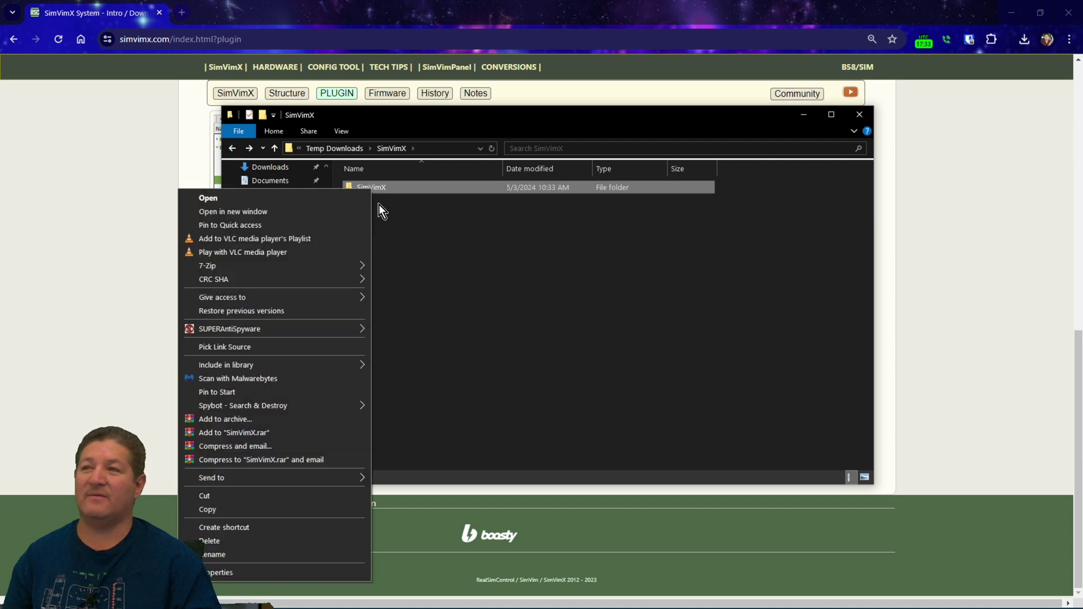
click(226, 511)
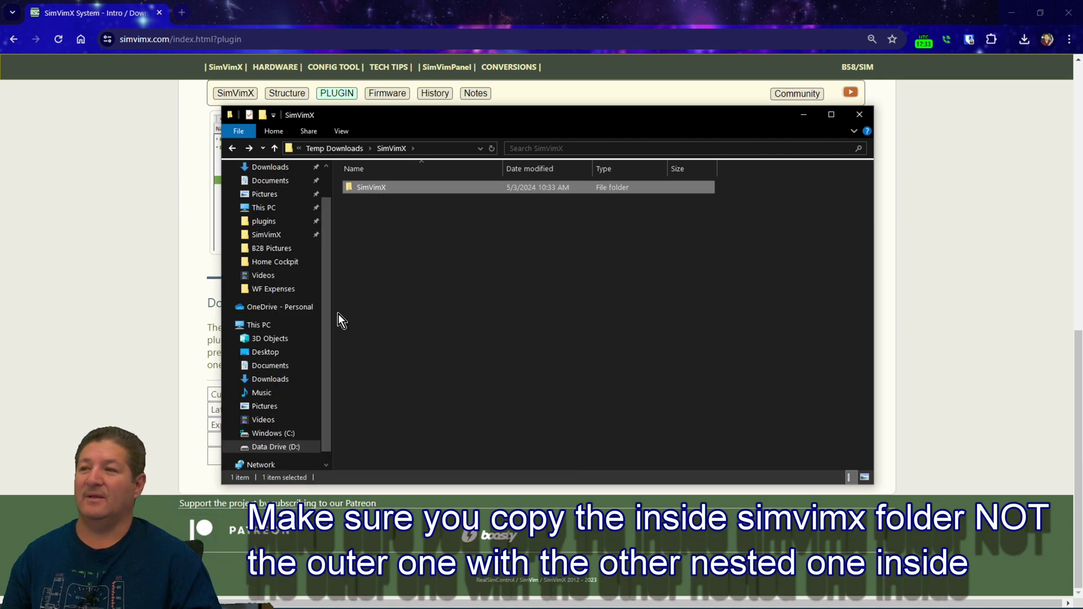
click(266, 352)
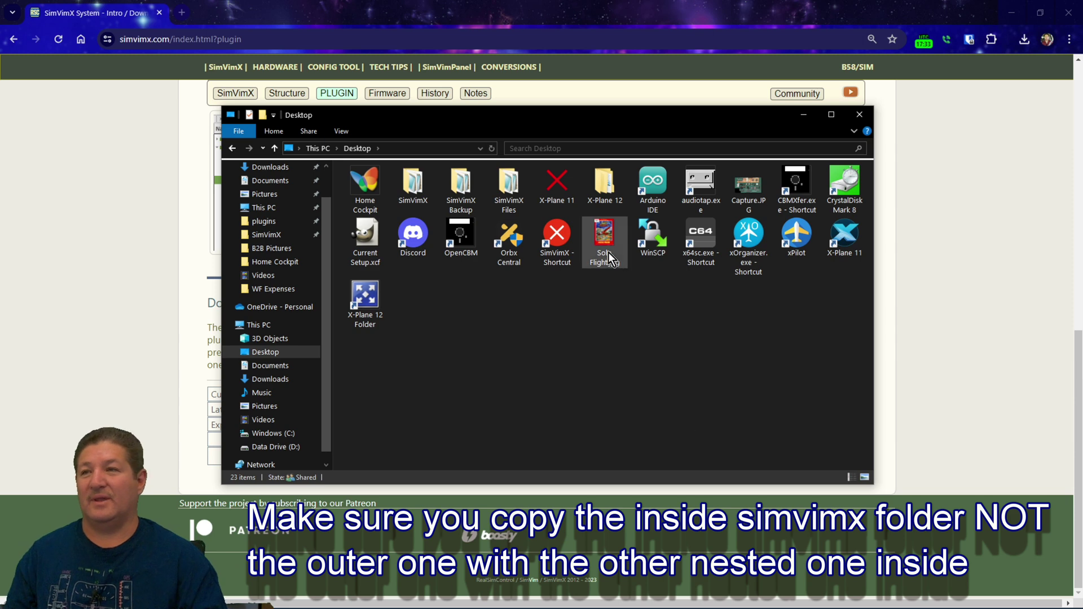
Step: Paste the SimVimX folder into X-Plane 11\Resources\plugins and open it to check contents
double_click(556, 182)
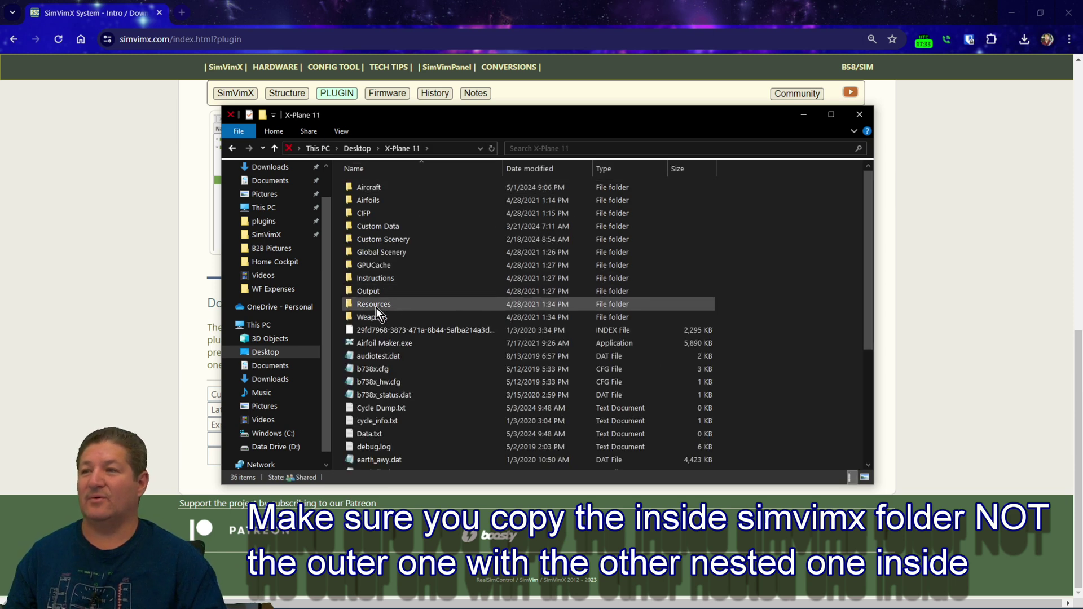
double_click(376, 307)
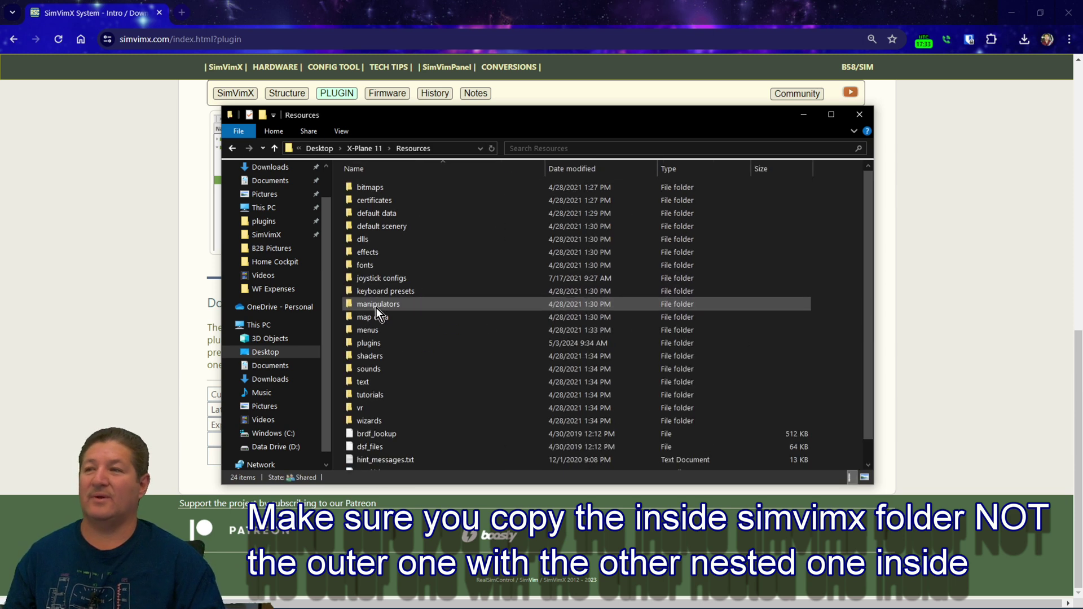
double_click(379, 343)
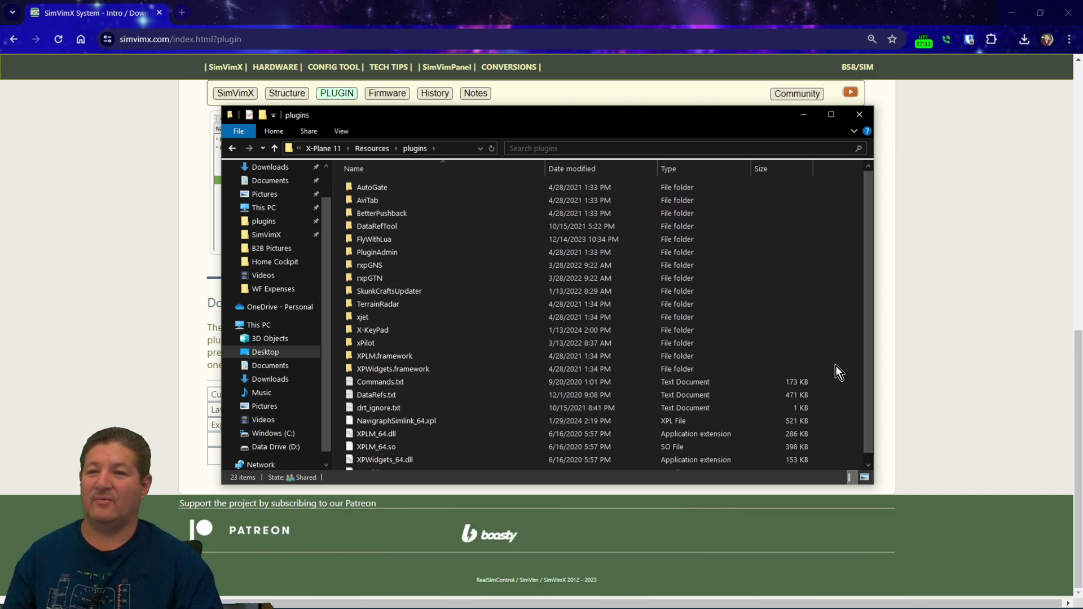
right_click(835, 365)
click(741, 454)
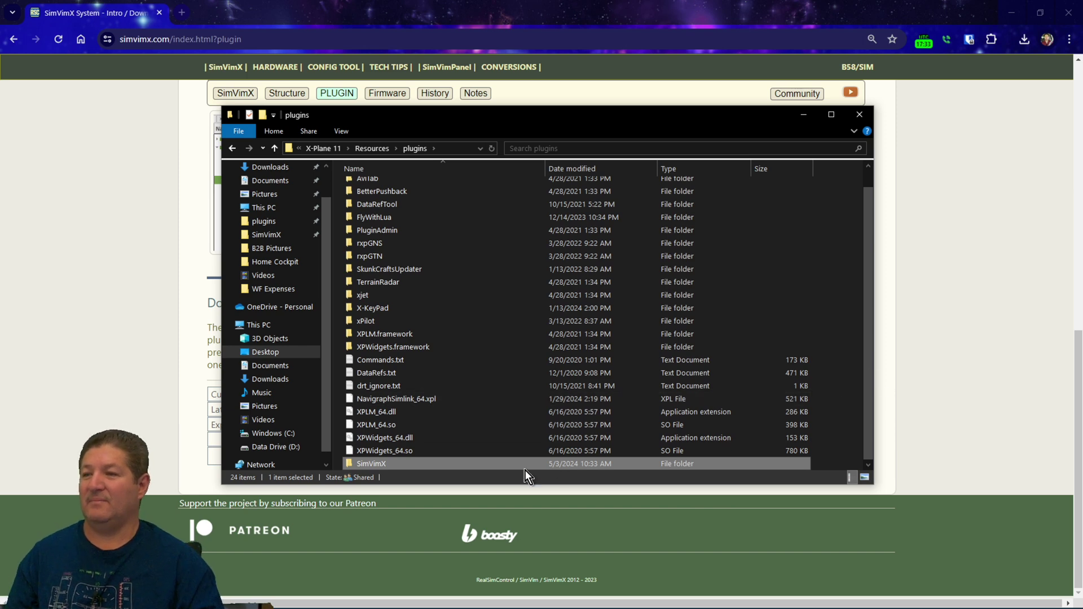
double_click(374, 463)
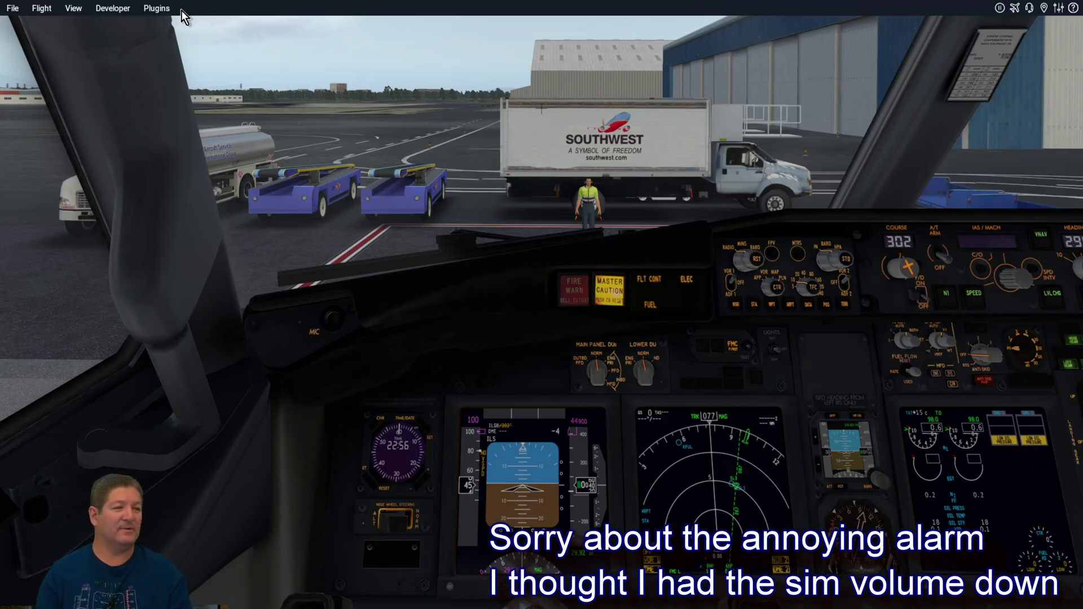
Step: Show the SimVimX plugin Status window and drag it to the top-left corner
click(158, 9)
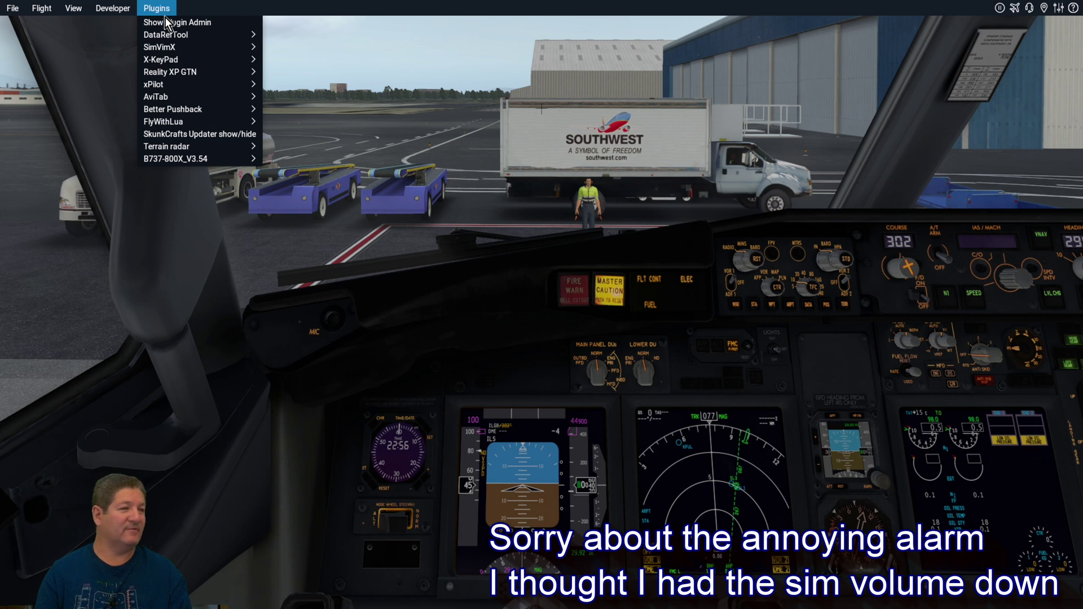
mouse_move(176, 49)
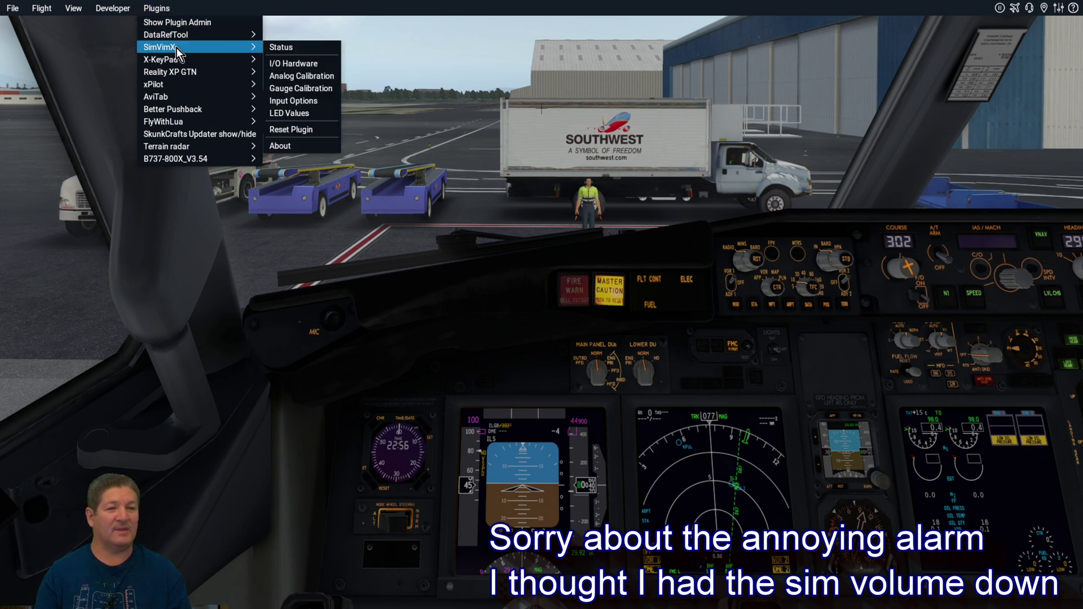
click(296, 48)
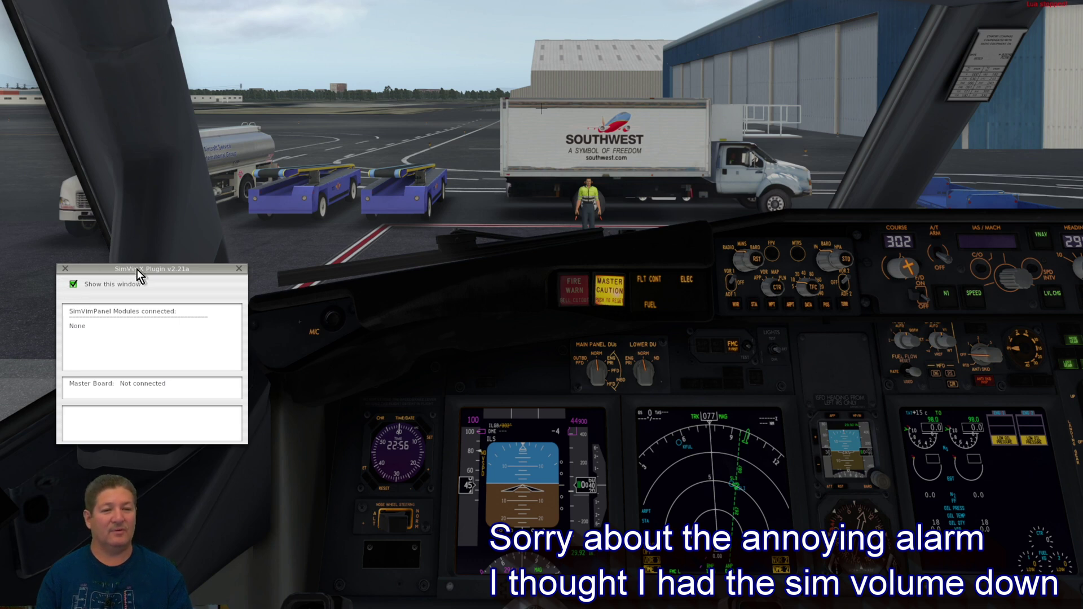
drag(137, 269, 125, 45)
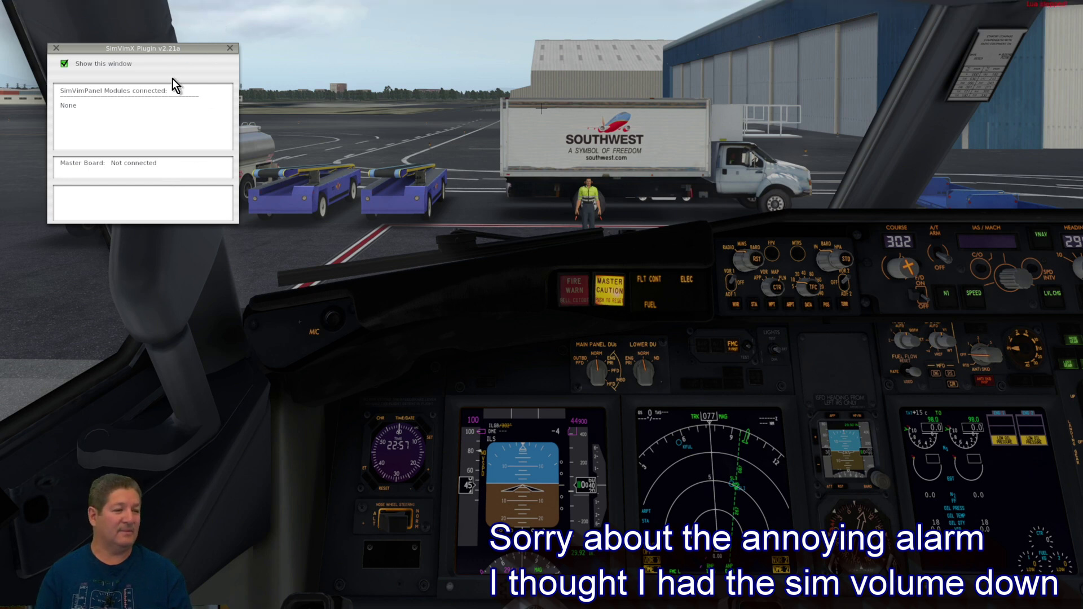
Step: Open the SimVimX I/O Hardware firmware dialog and place it below the status window
click(158, 8)
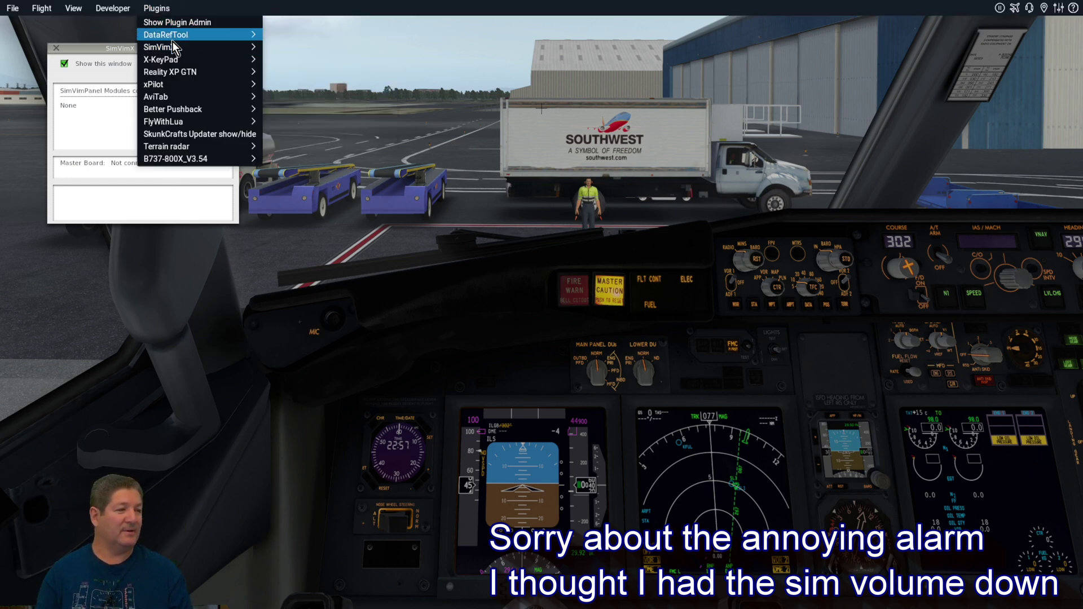
mouse_move(172, 49)
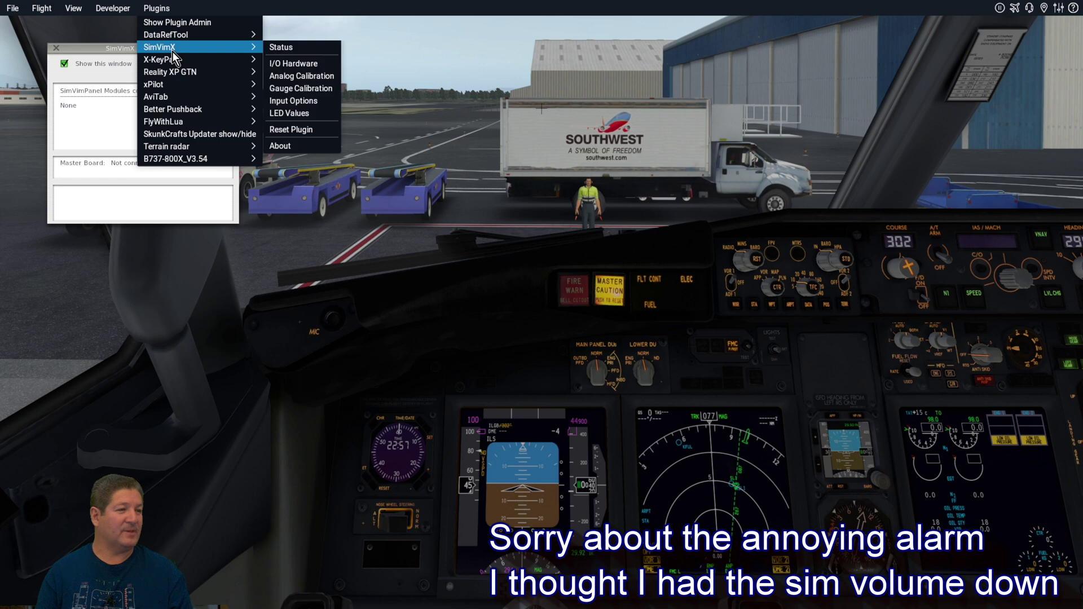
click(300, 63)
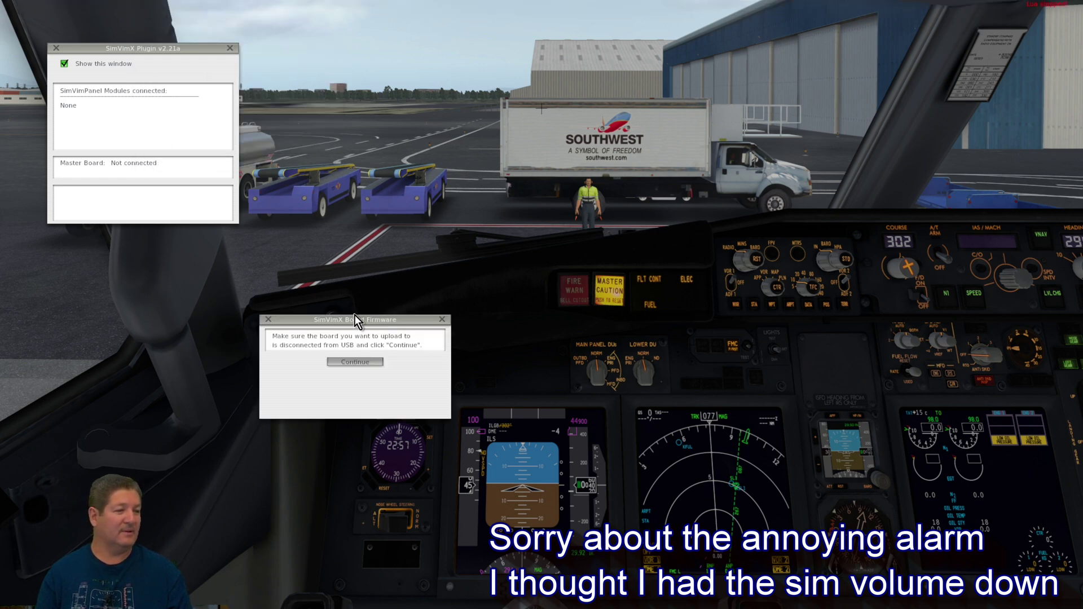
drag(354, 323, 140, 255)
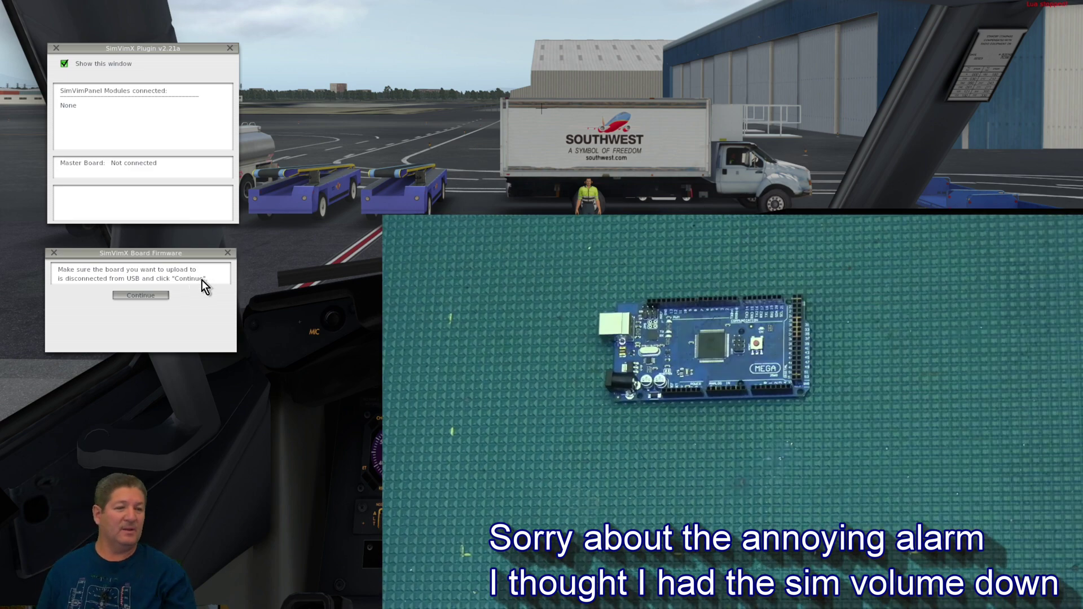
Step: Continue past the disconnect prompt, select Master firmware, and upload it to the Arduino Mega
click(147, 297)
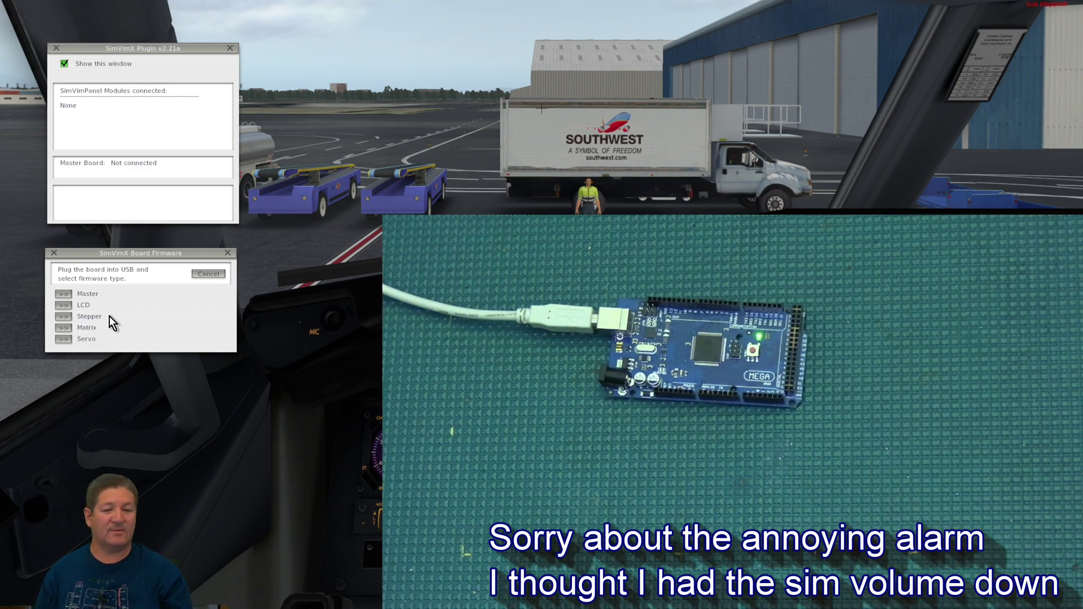
click(64, 294)
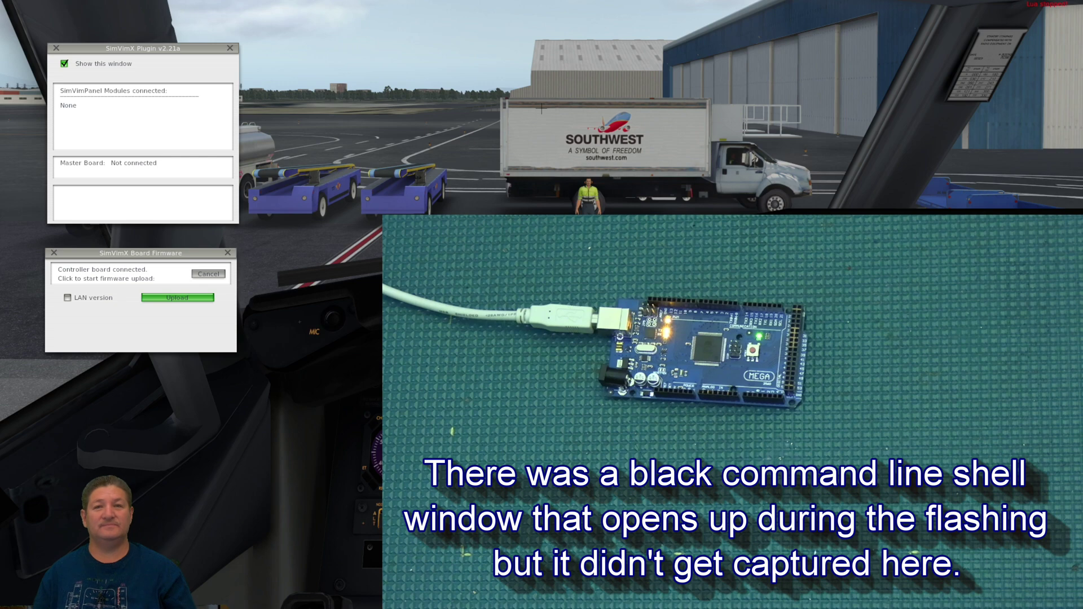
click(178, 297)
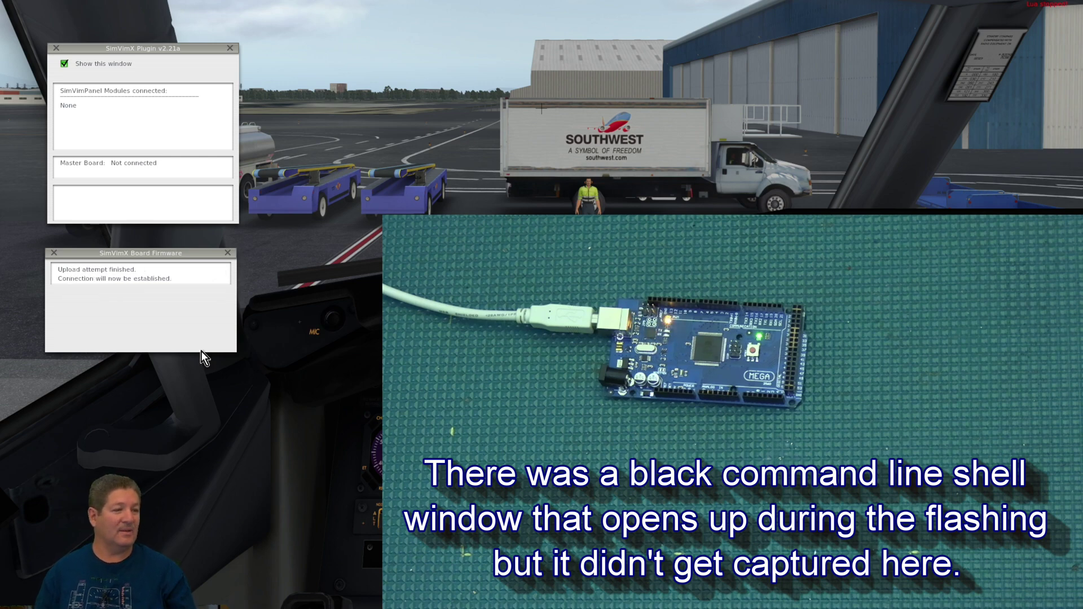